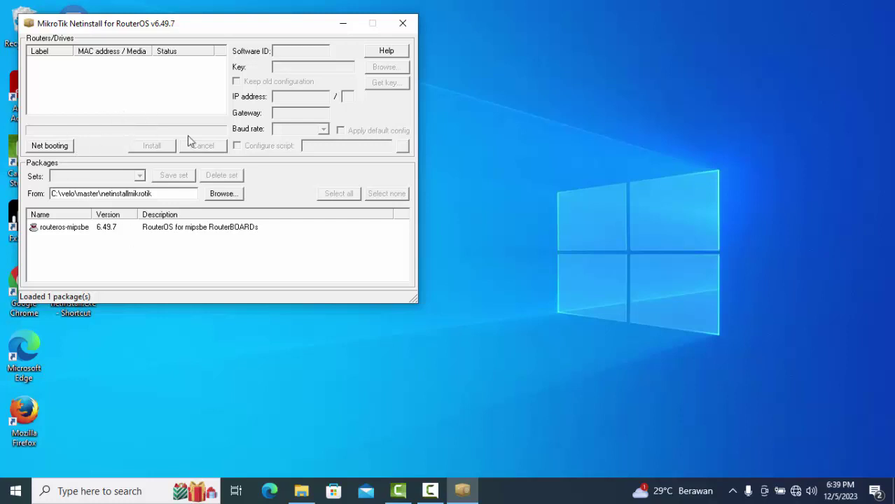
Turn on the Netinstall boot server and change the client IP address to 192.168.17.1
click(55, 148)
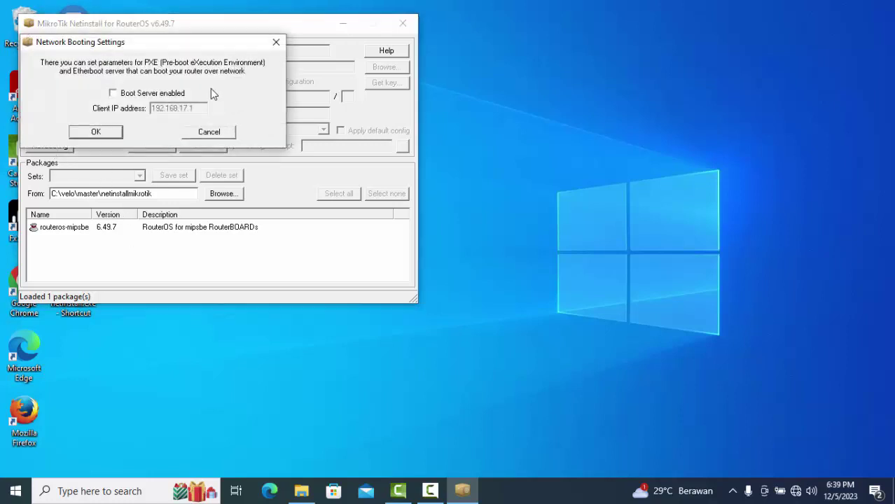
click(113, 93)
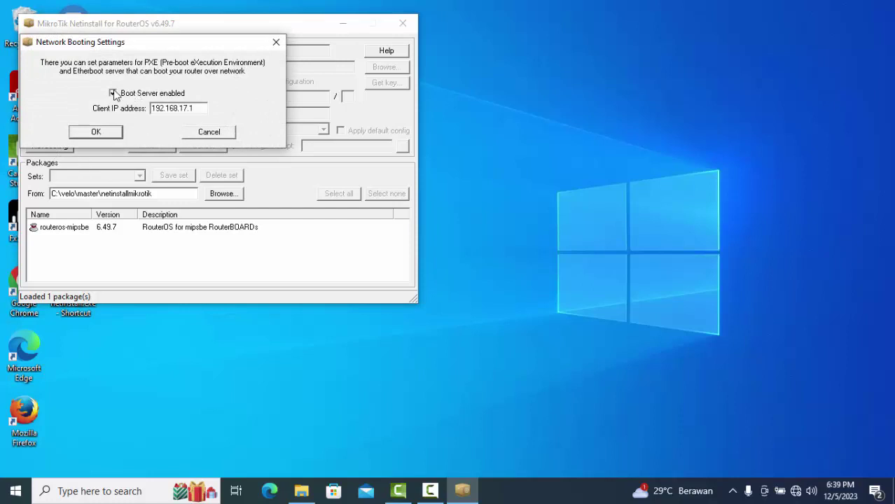
click(200, 107)
key(BackSpace)
key(BackSpace)
key(BackSpace)
key(BackSpace)
key(BackSpace)
key(BackSpace)
key(BackSpace)
key(BackSpace)
key(BackSpace)
key(BackSpace)
key(BackSpace)
key(BackSpace)
text(192.168.)
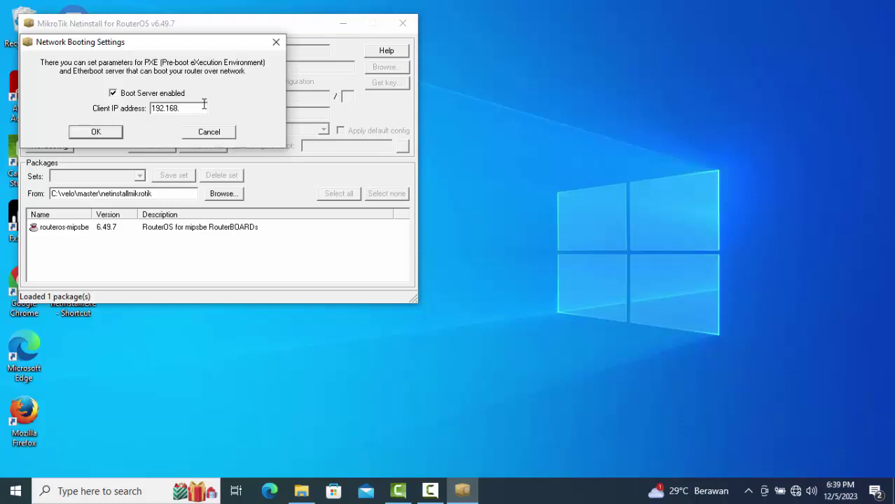
text(17.1)
click(94, 134)
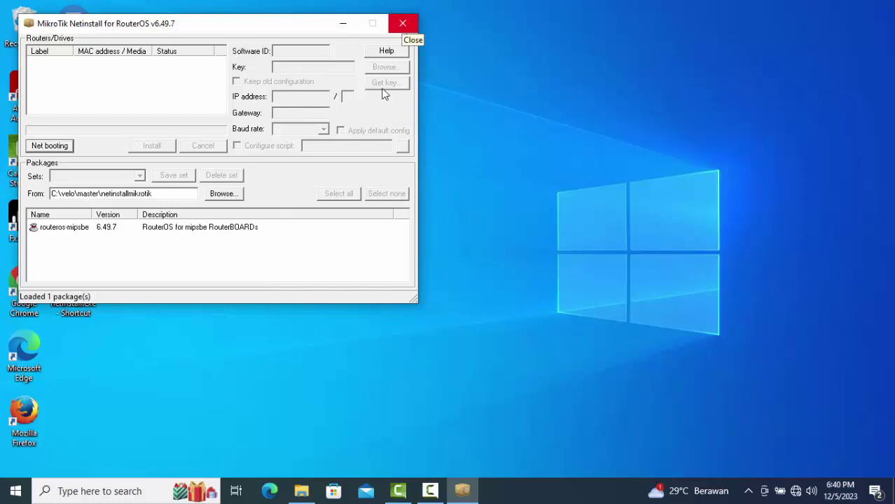
Go from Control Panel through Network and Internet and Network and Sharing Center to the adapter list
click(127, 493)
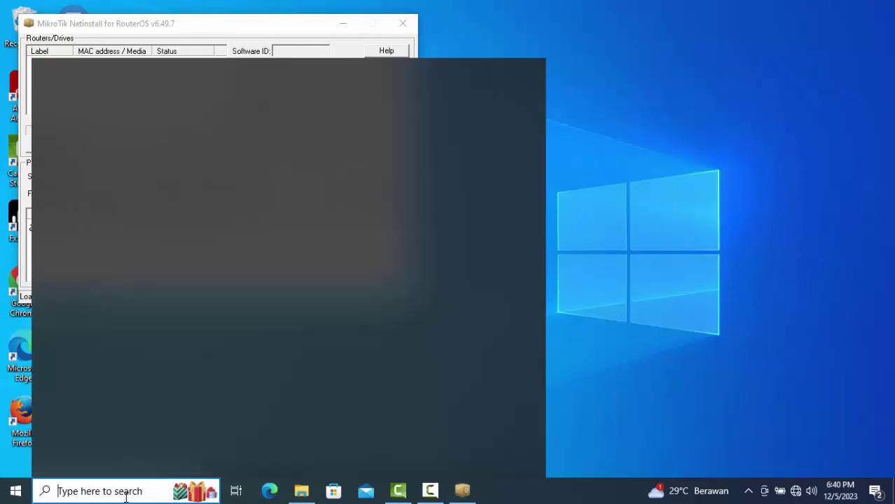
text(contro)
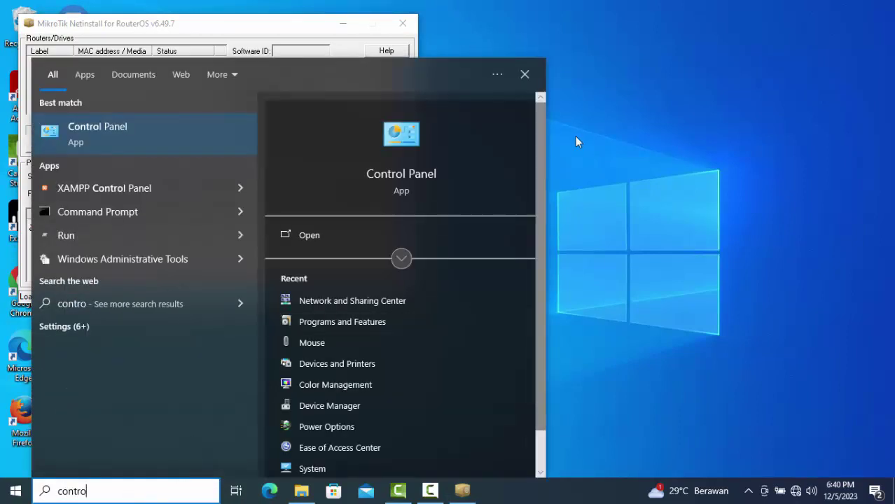
click(422, 177)
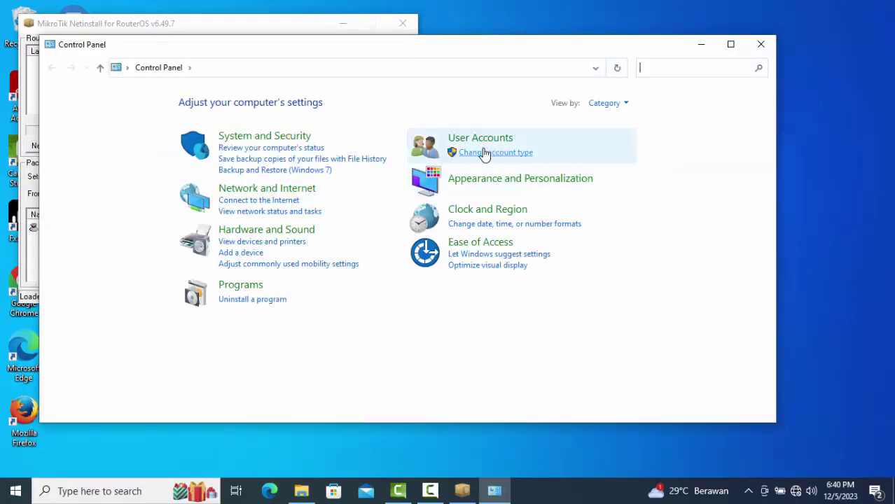
click(290, 190)
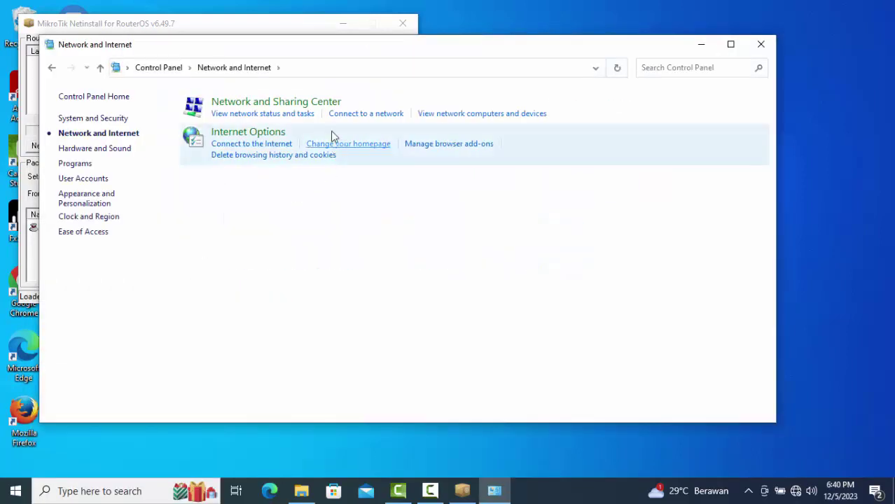
click(315, 105)
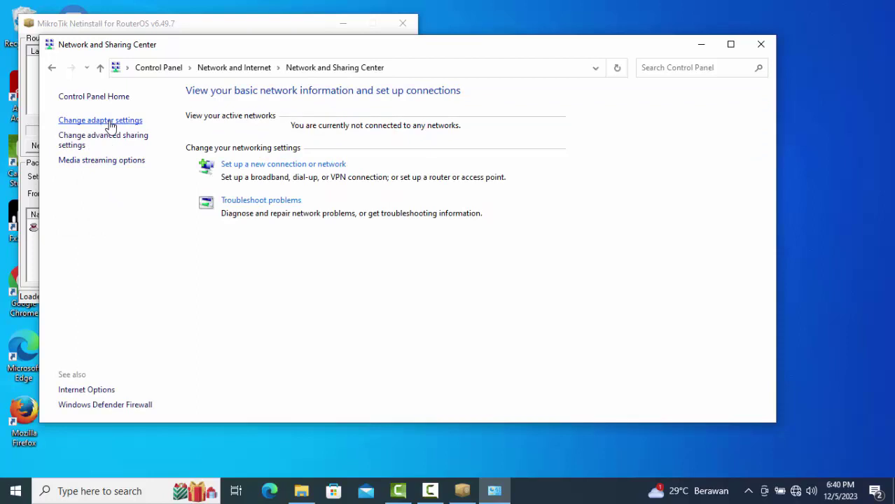
click(110, 125)
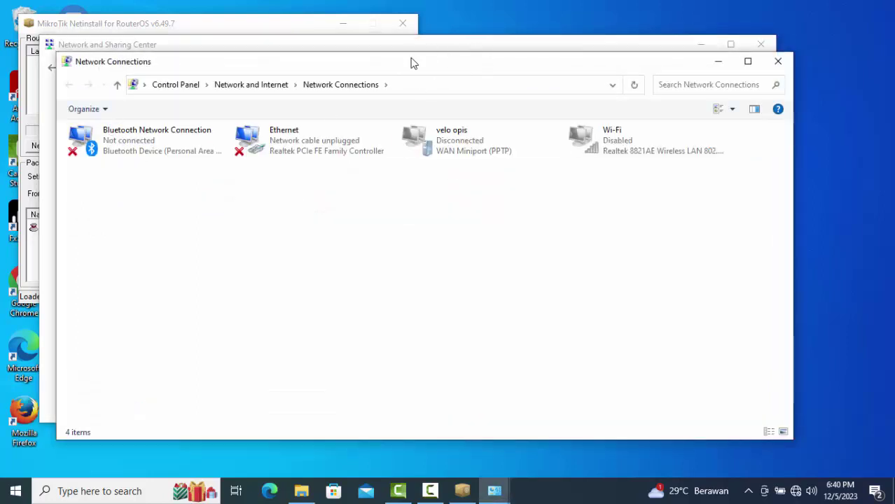
Open and close the Ethernet adapter's Properties, then move the Network Connections windows aside
right_click(295, 140)
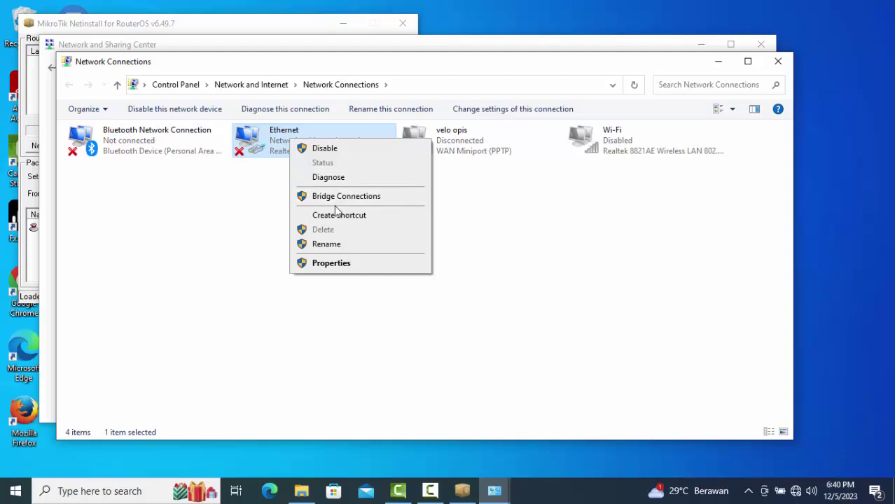
click(331, 263)
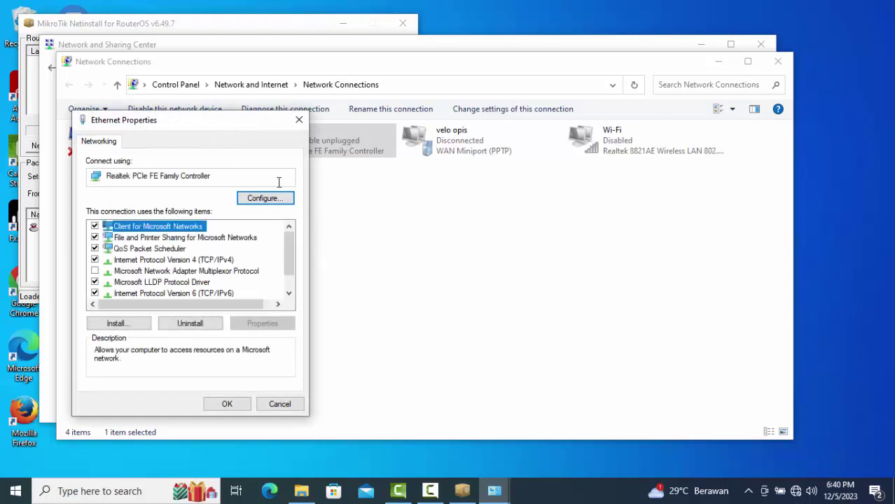
click(429, 62)
click(299, 119)
drag(356, 62, 621, 82)
drag(512, 47, 775, 20)
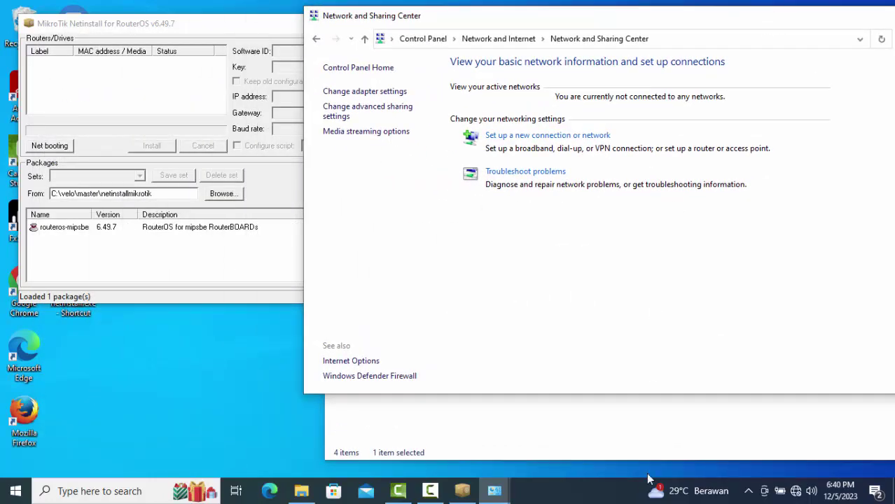
click(644, 440)
Open the Internet Protocol Version 4 (TCP/IPv4) properties of the Ethernet adapter
right_click(545, 171)
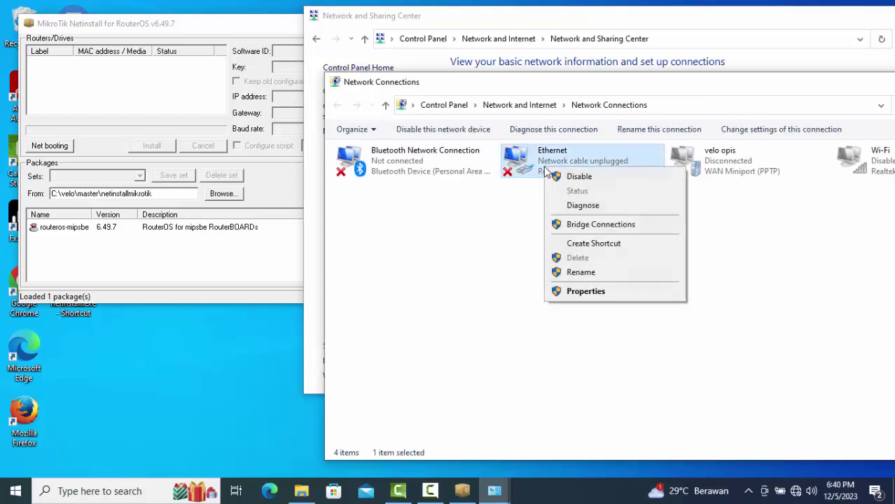
click(593, 292)
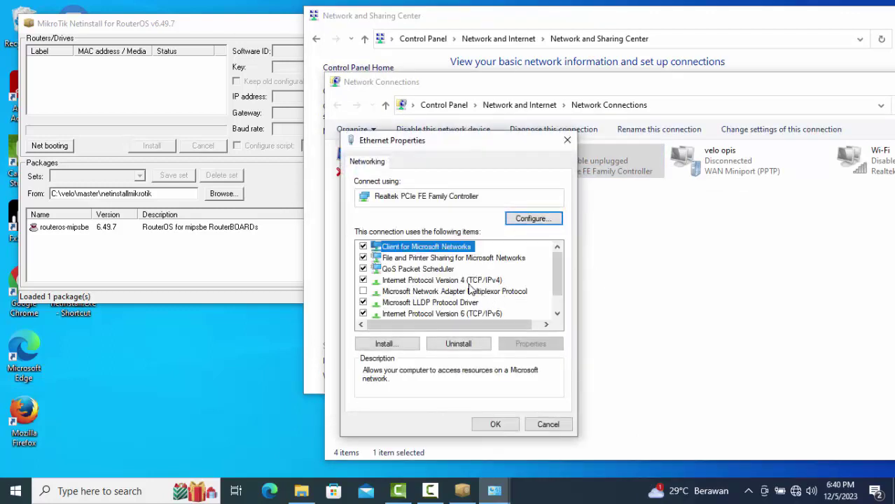
click(470, 281)
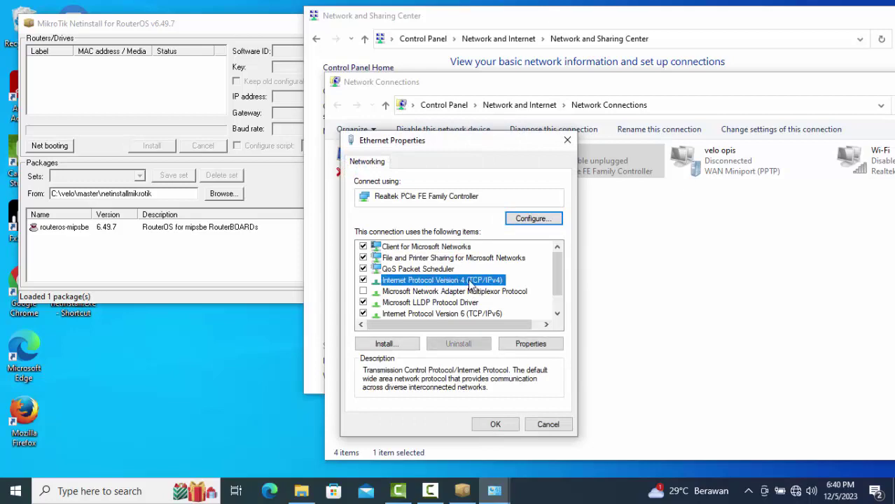
click(531, 346)
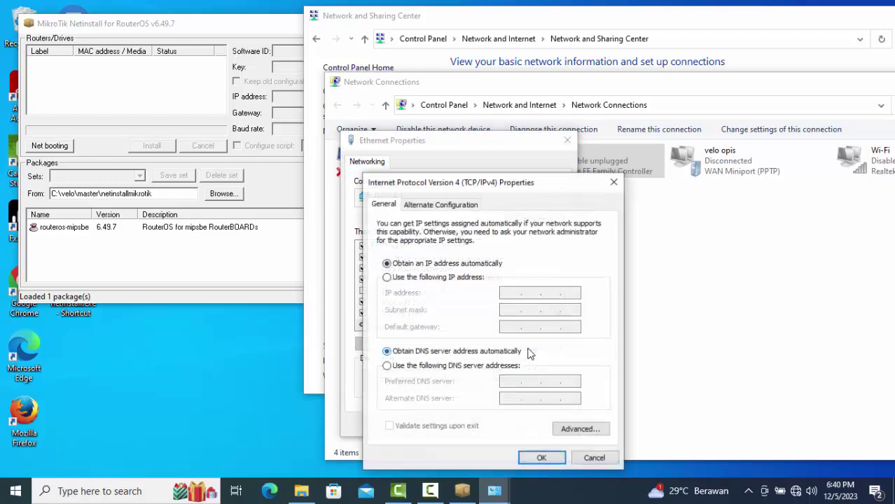
Assign Ethernet the static IP 192.168.17.2, mask 255.255.255.0, and close its properties
click(61, 148)
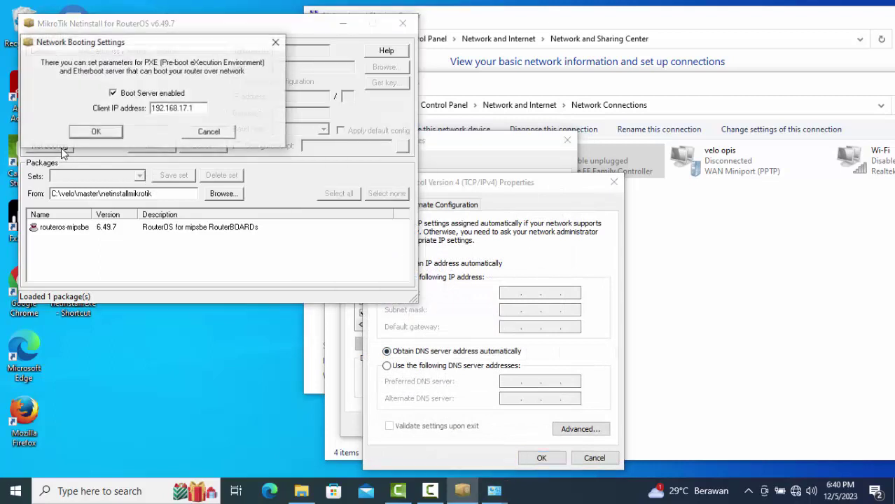
click(507, 294)
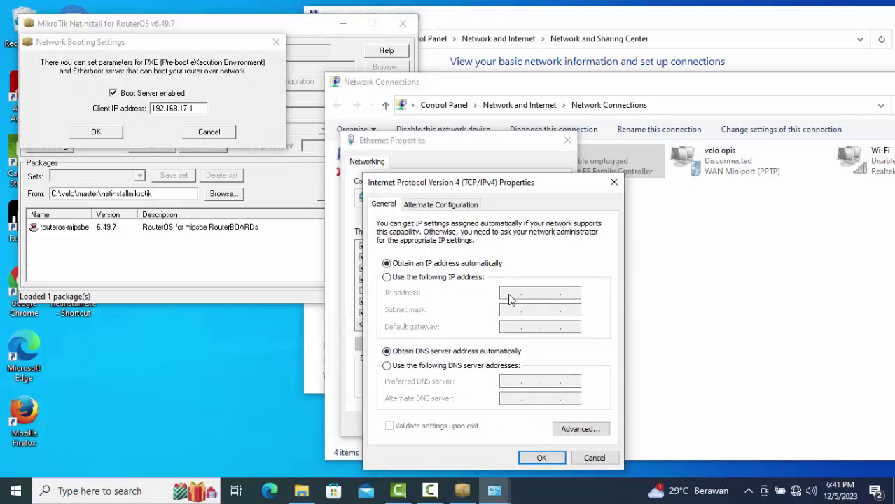
click(388, 278)
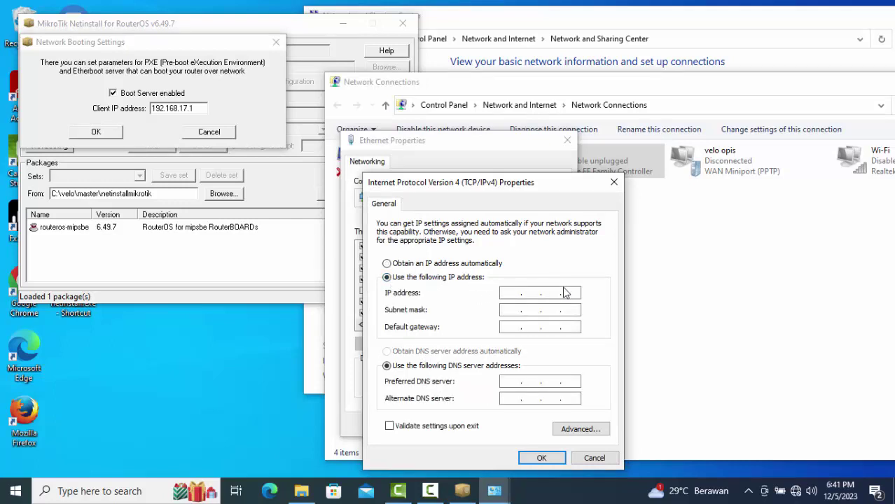
text(192 . 168 . 17 . 2)
key(Tab)
click(547, 463)
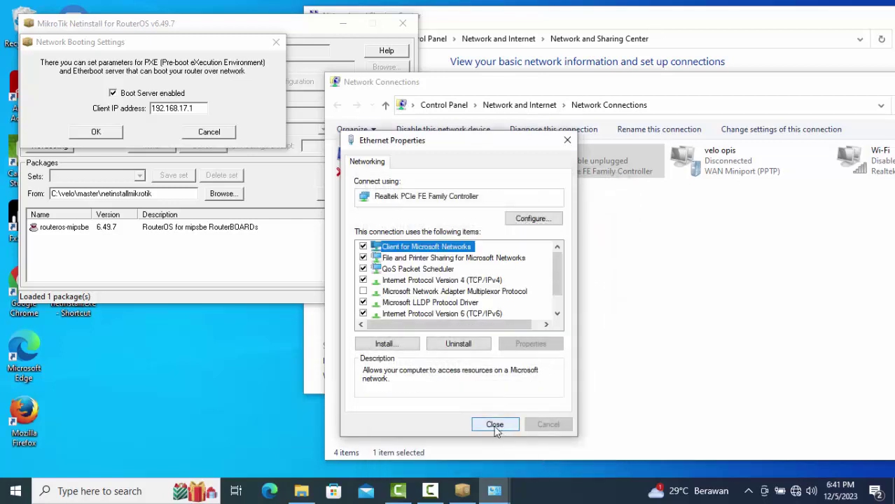
click(496, 429)
click(496, 426)
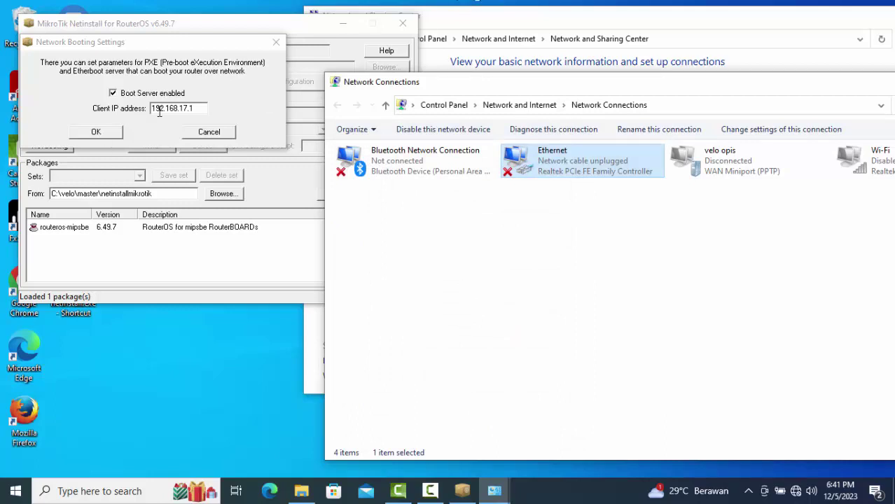
Confirm the boot server settings (enabled, 192.168.17.1) and close the Network Connections window
click(95, 135)
click(96, 133)
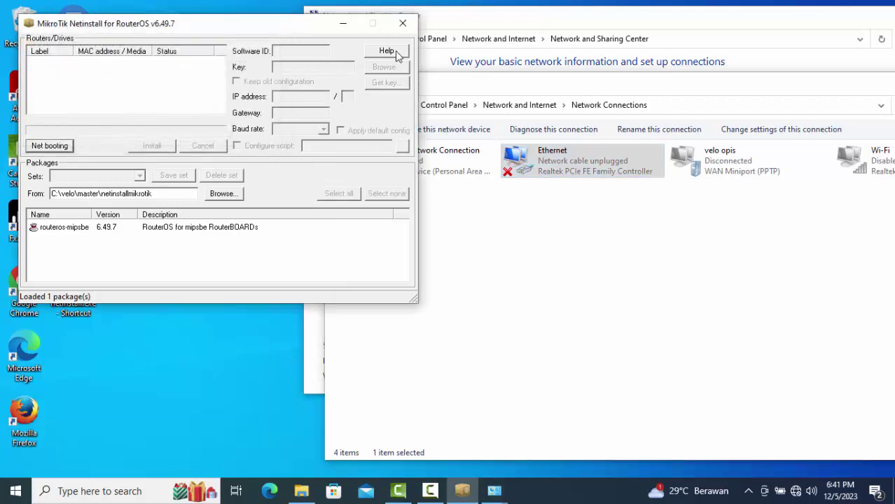
click(664, 84)
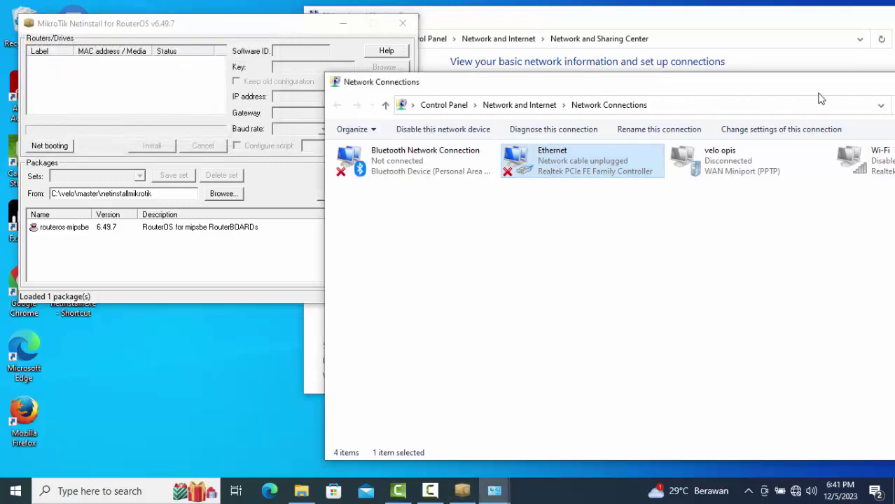
drag(817, 86, 719, 100)
click(874, 98)
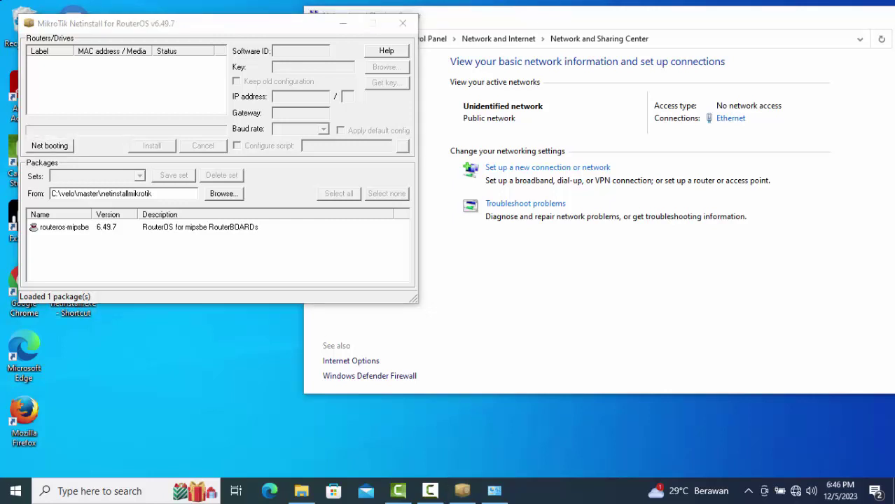
click(404, 25)
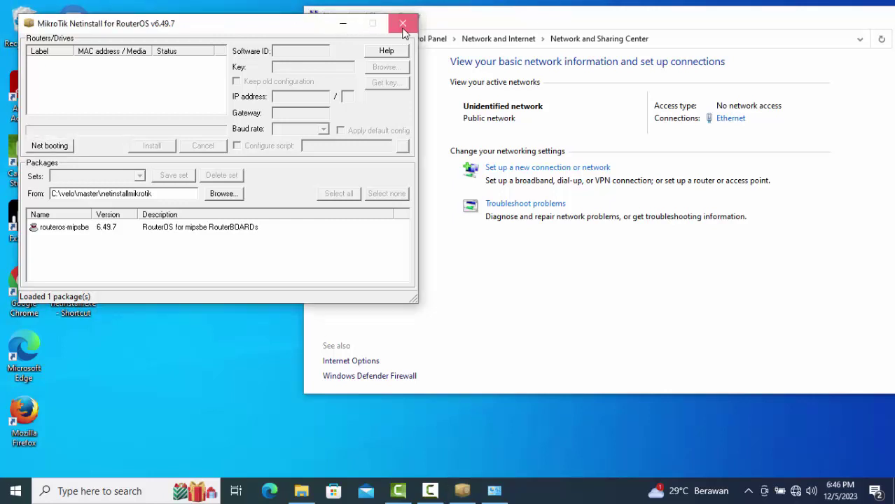
click(403, 27)
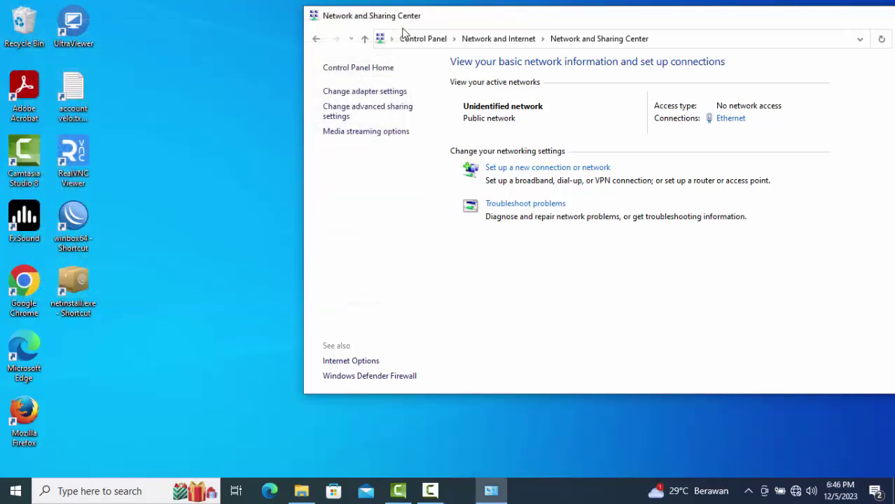
double_click(82, 283)
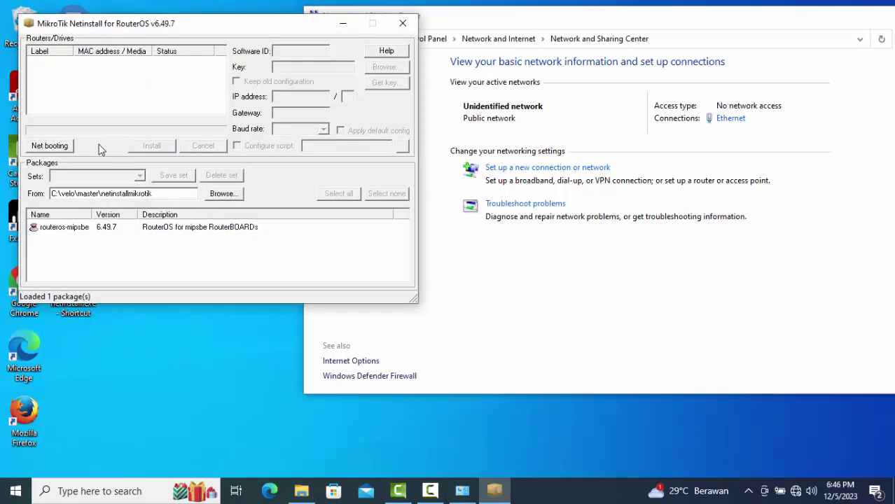
click(49, 146)
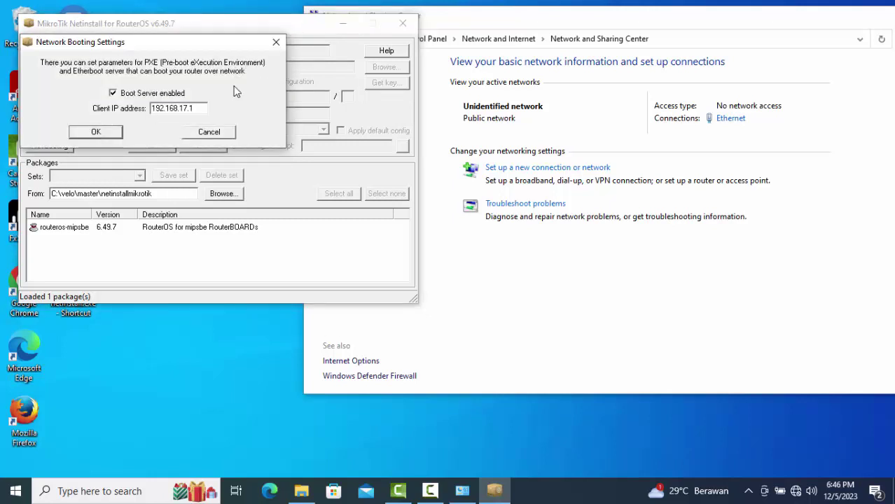
click(278, 45)
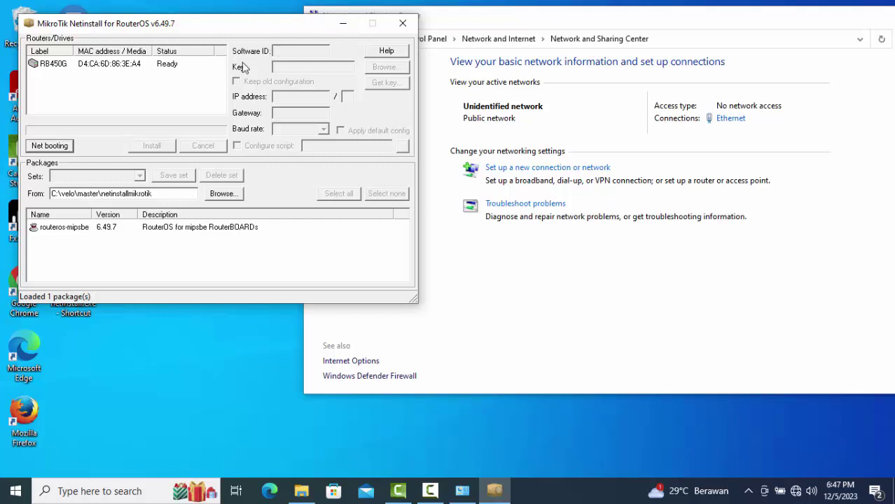
Select the RB450G, tick routeros-mipsbe 6.49.7, and start the installation
click(135, 66)
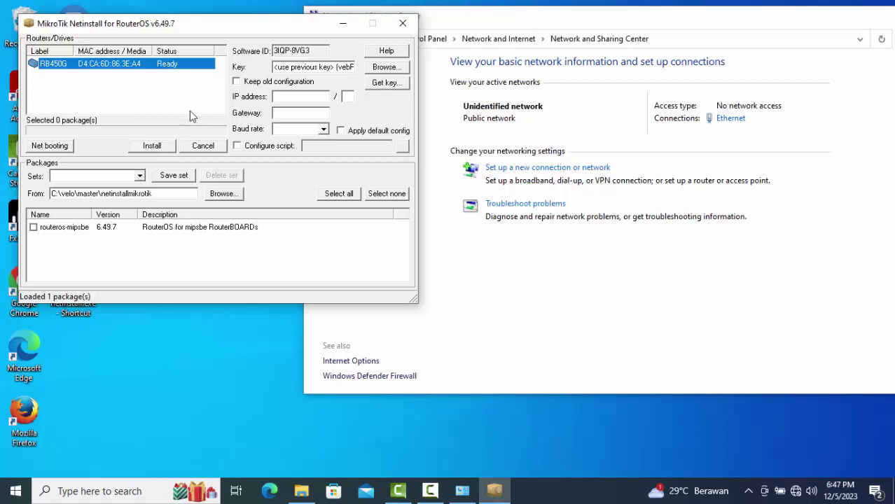
click(143, 230)
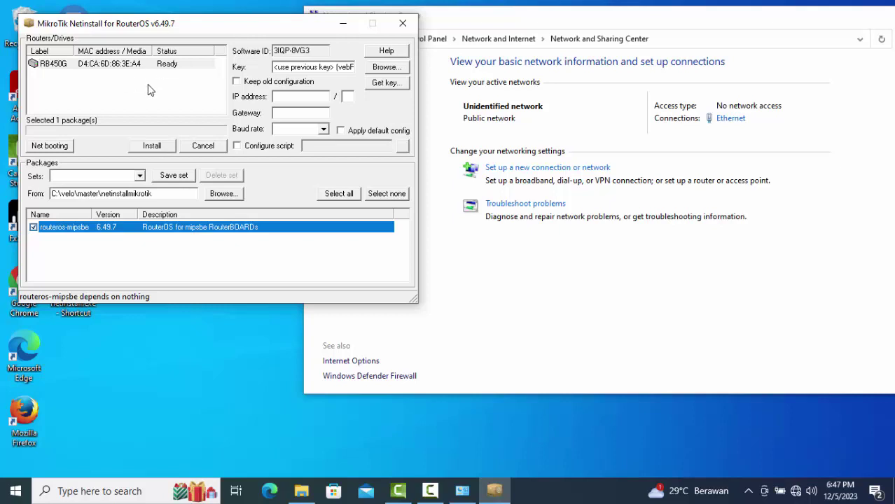
click(154, 149)
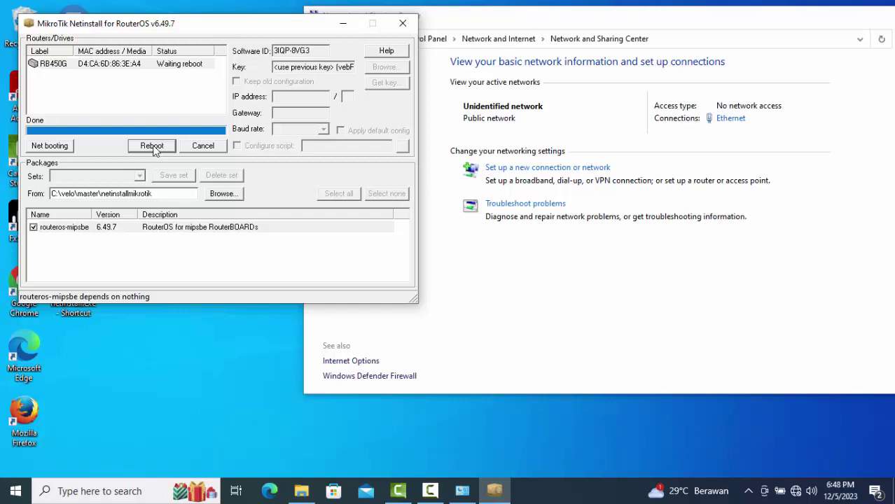
Reboot the RB450G to finish the RouterOS installation with status OK
click(152, 146)
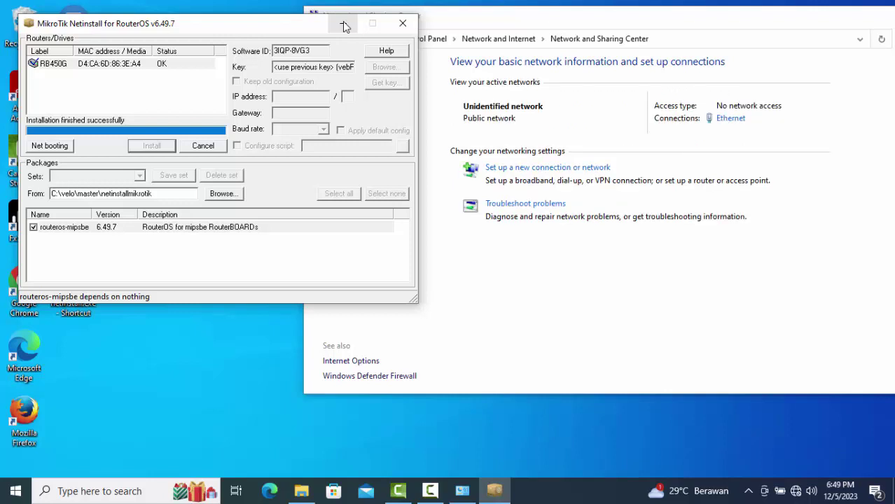
Dismiss the 'already running' Netinstall error and minimize Netinstall
click(86, 314)
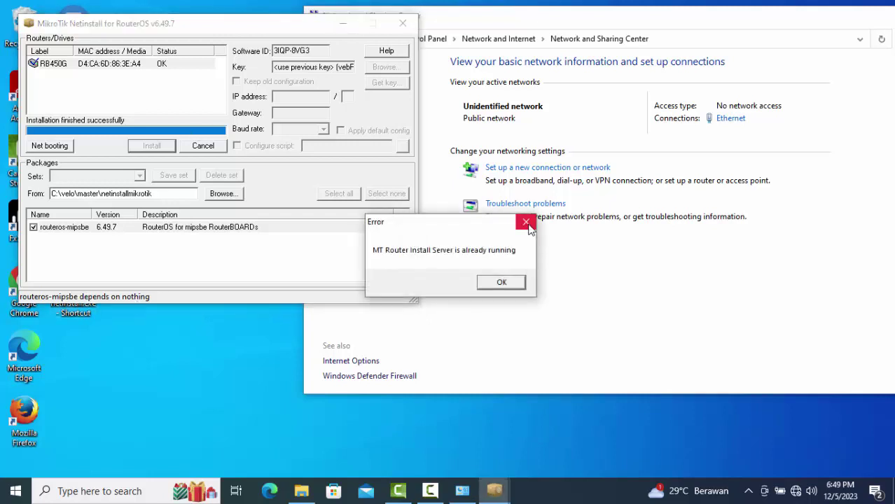
click(529, 225)
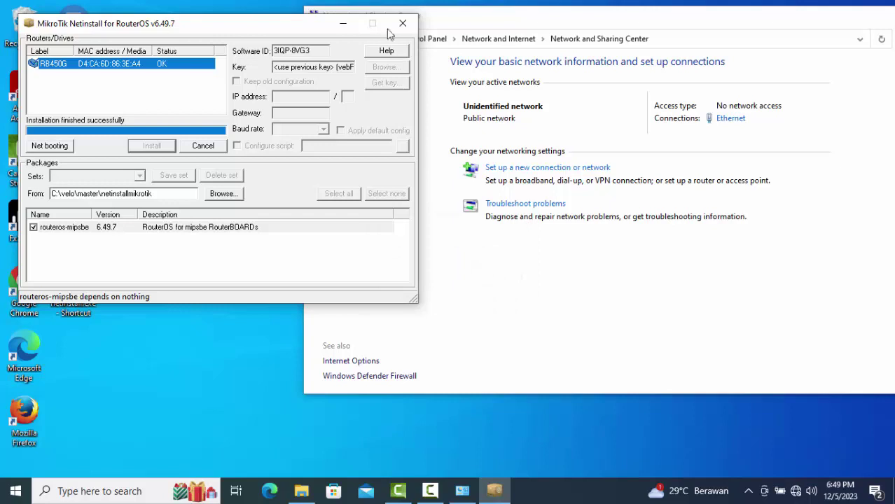
click(342, 23)
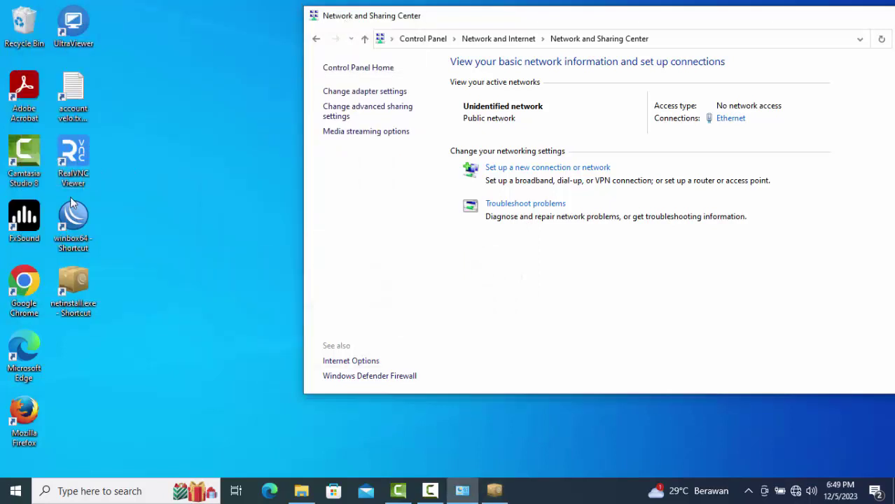
Launch winbox64 and connect to the RB450G with login 'admin'
double_click(73, 220)
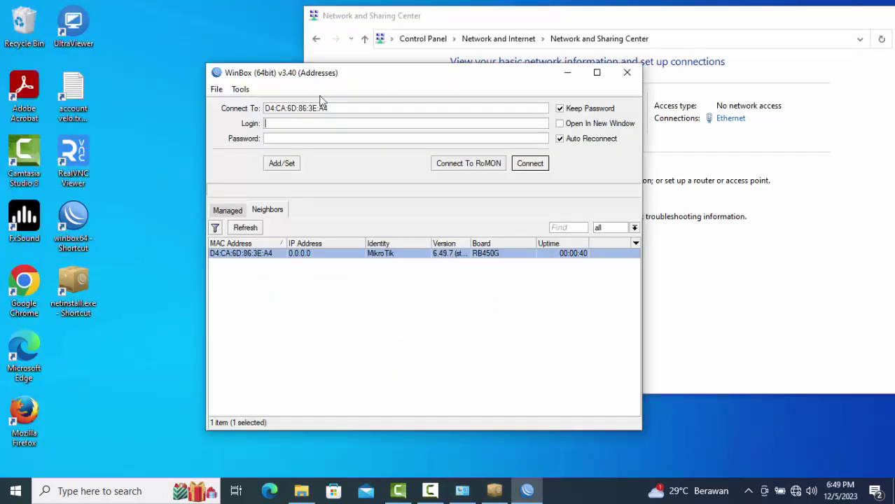
click(269, 124)
text(admin)
click(539, 164)
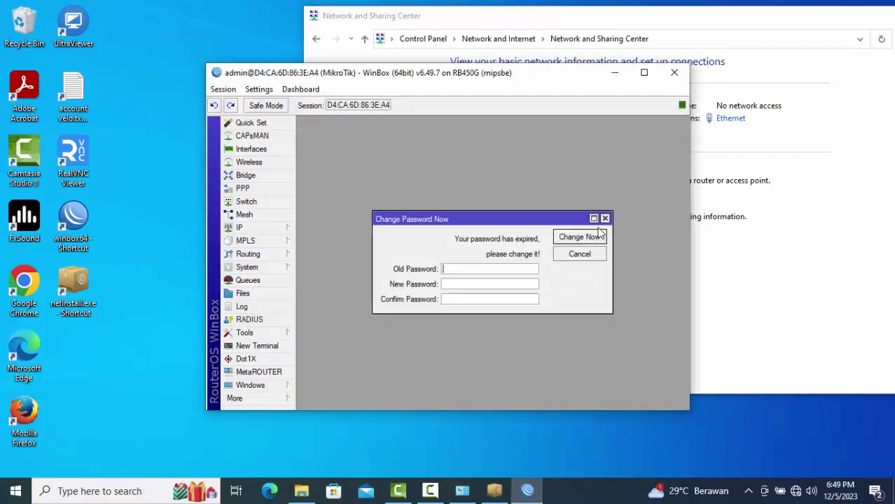
Skip the password change, open Interfaces showing ether1–ether5, and maximize WinBox
click(605, 219)
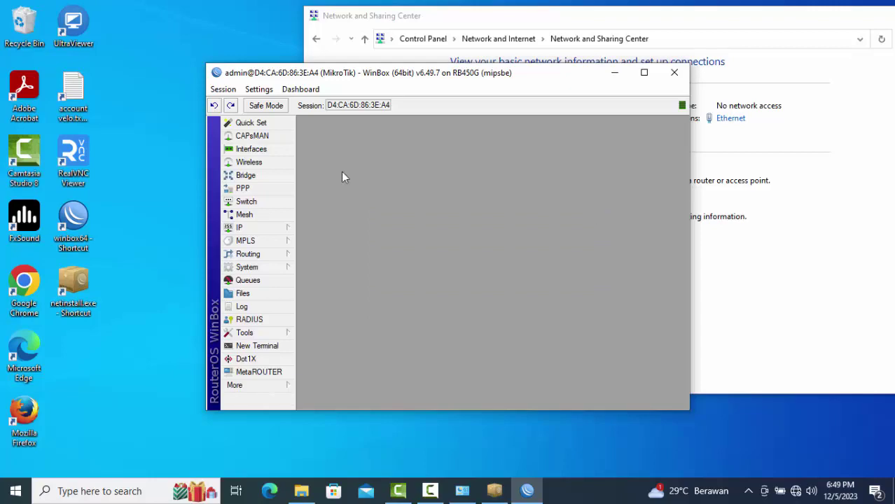
click(251, 148)
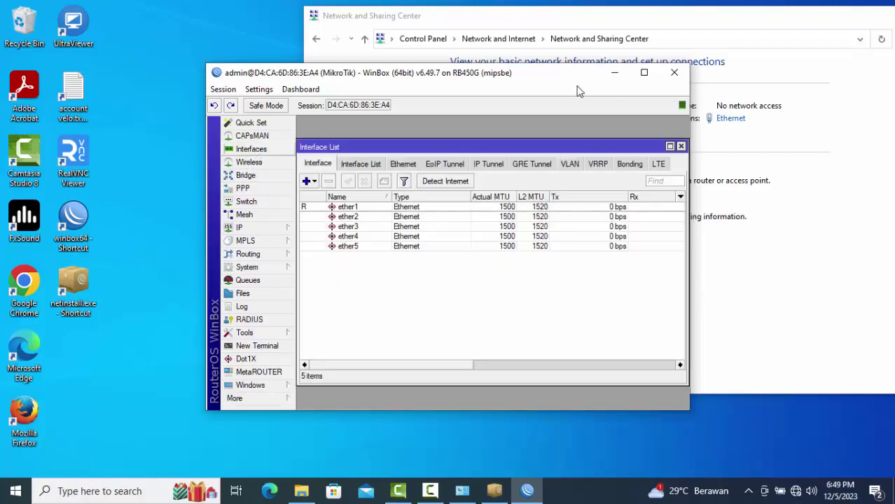
click(644, 72)
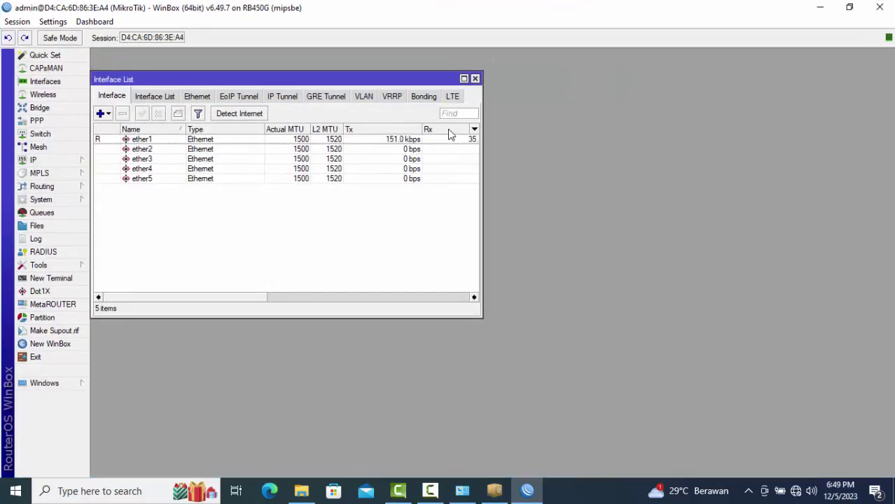